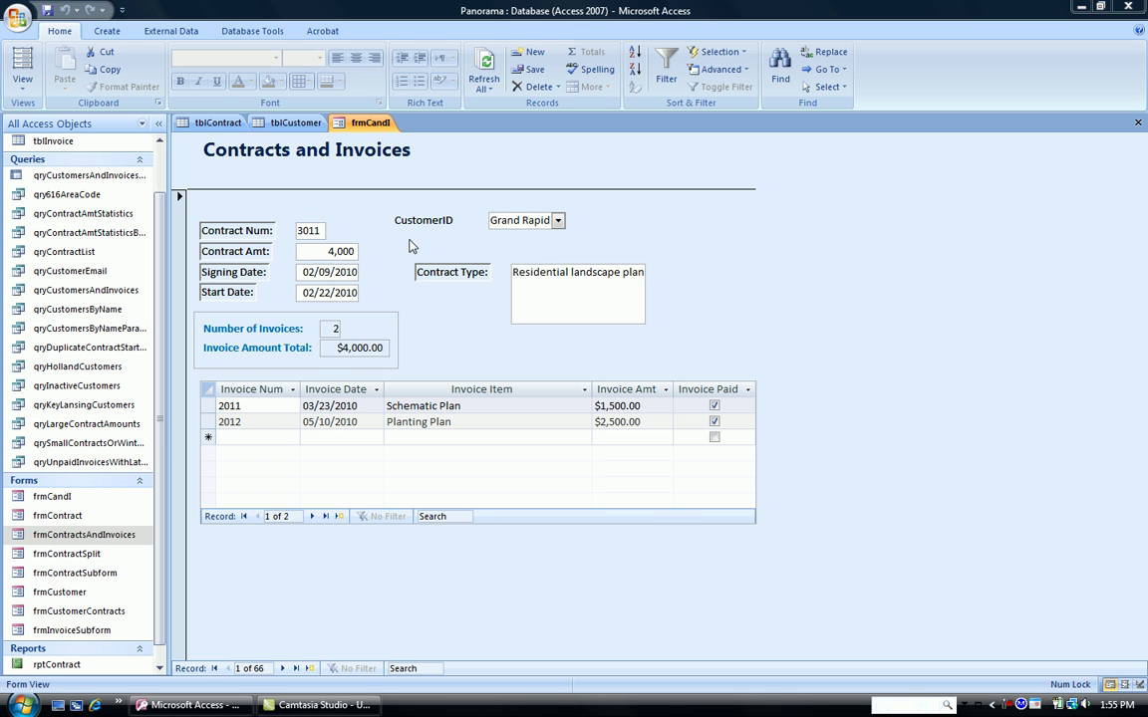
- Look through the customer choices offered by the CustomerID combo box, leaving the contract's customer as it is
click(559, 220)
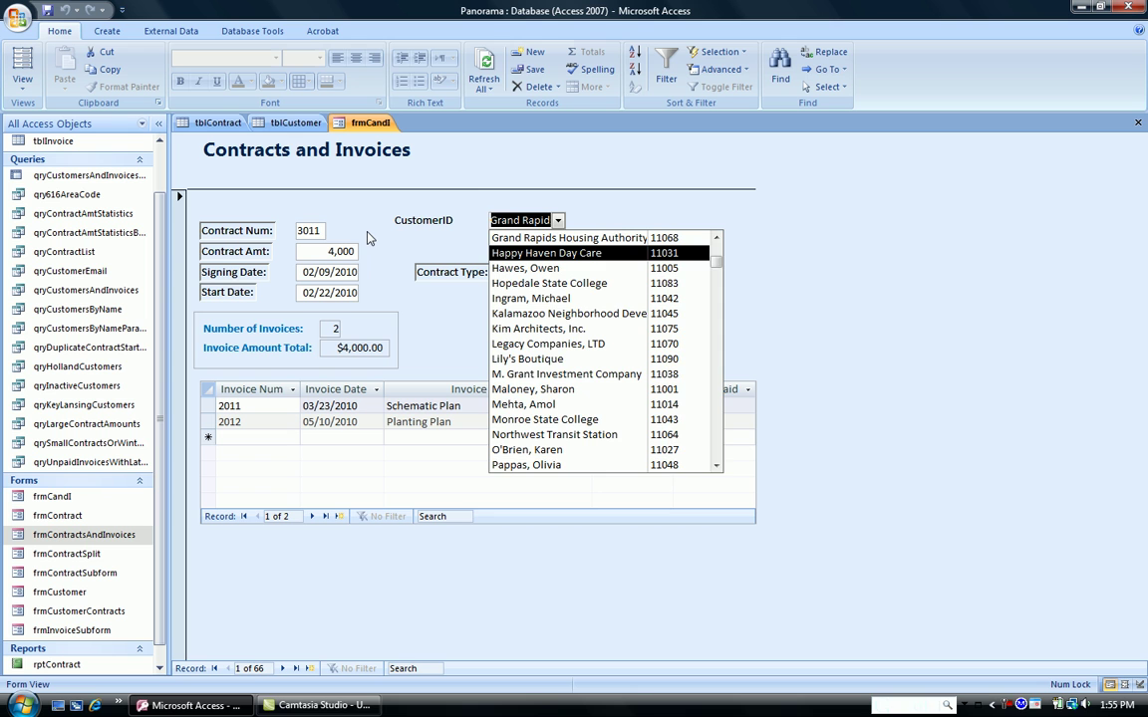
click(486, 161)
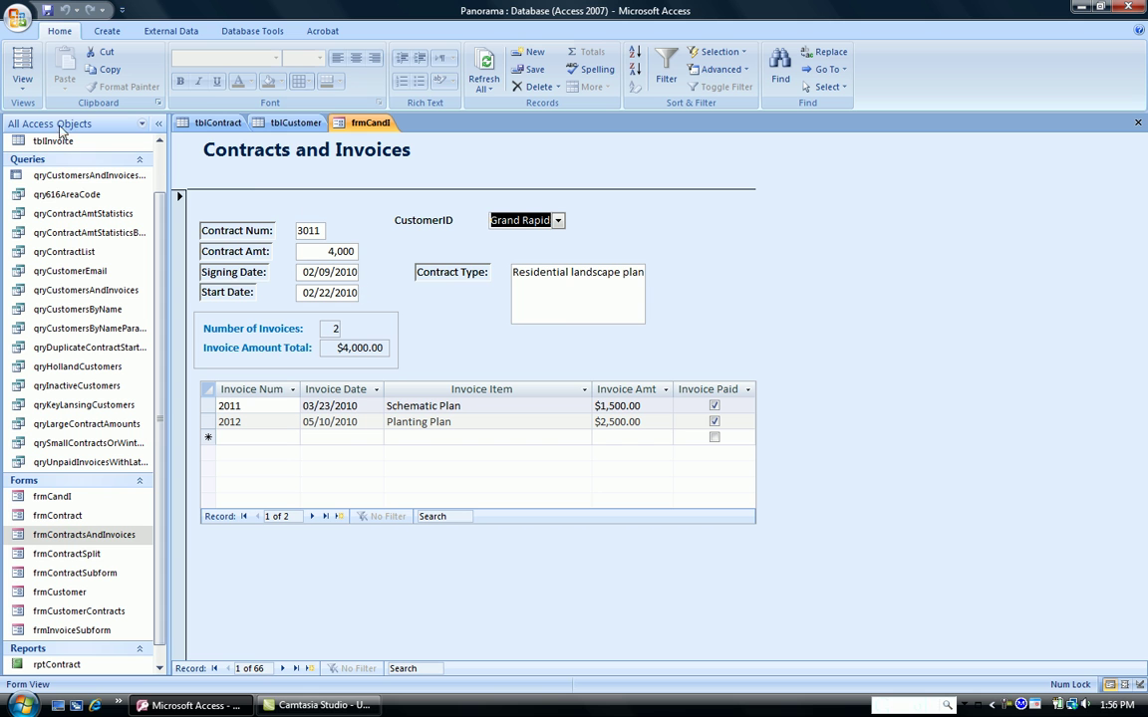
- Switch the form to Design View and select tblContract as the Record Source in the form's properties
click(24, 94)
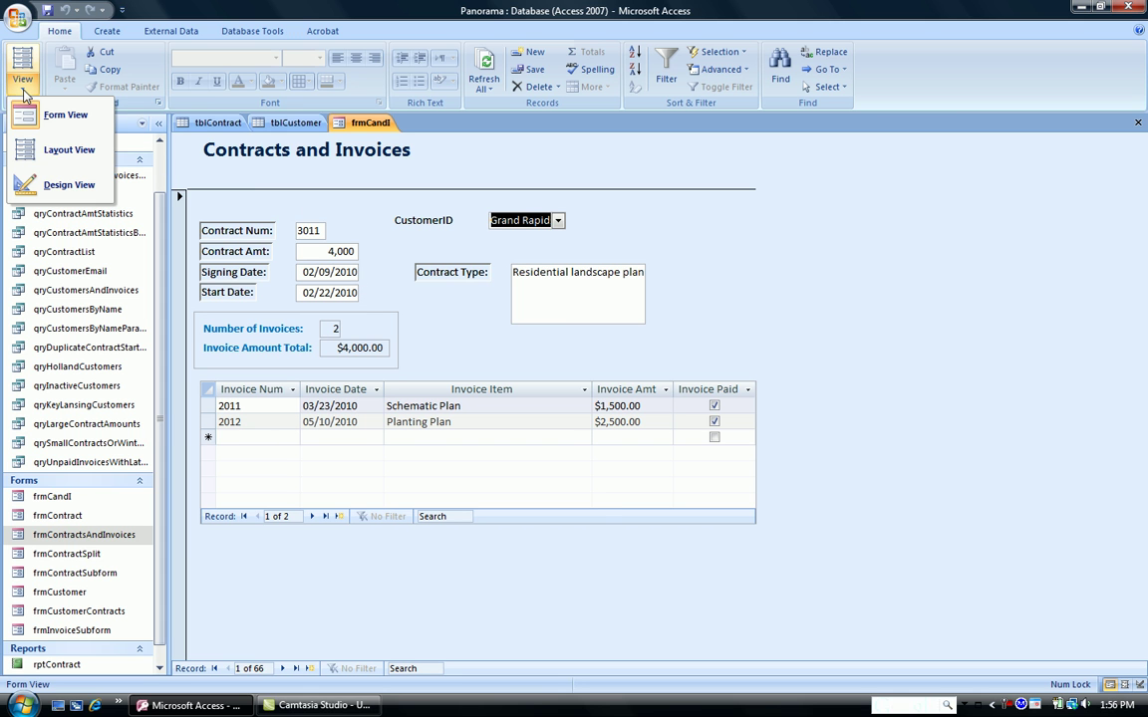
click(51, 185)
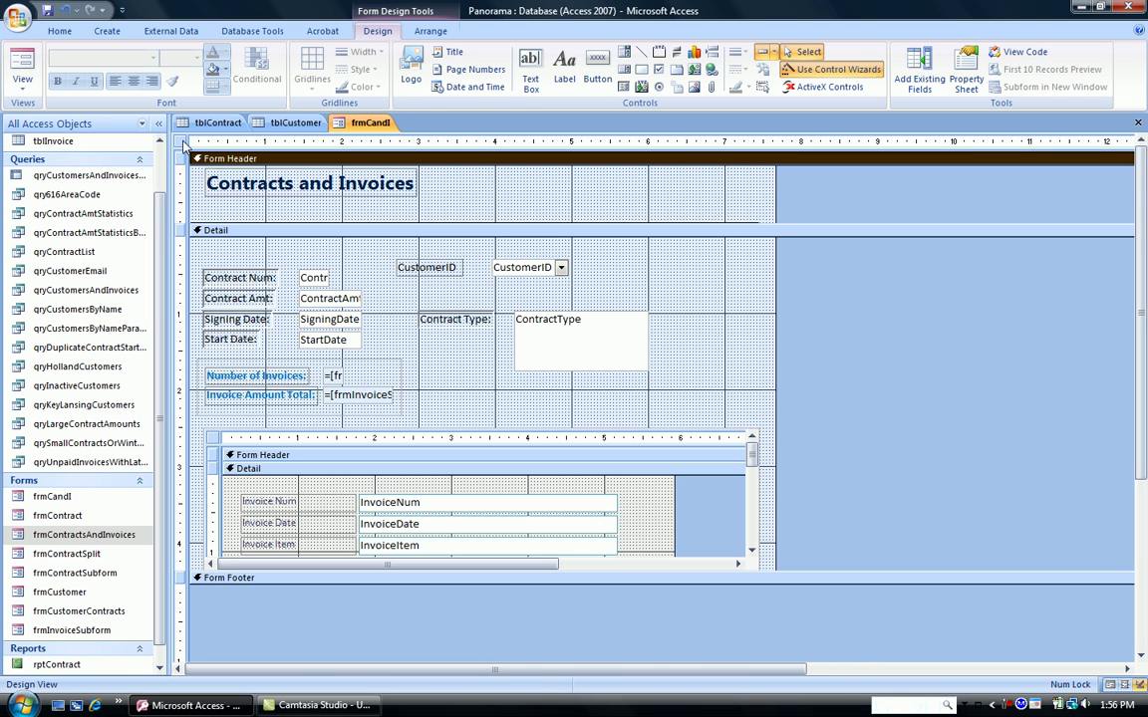
click(183, 143)
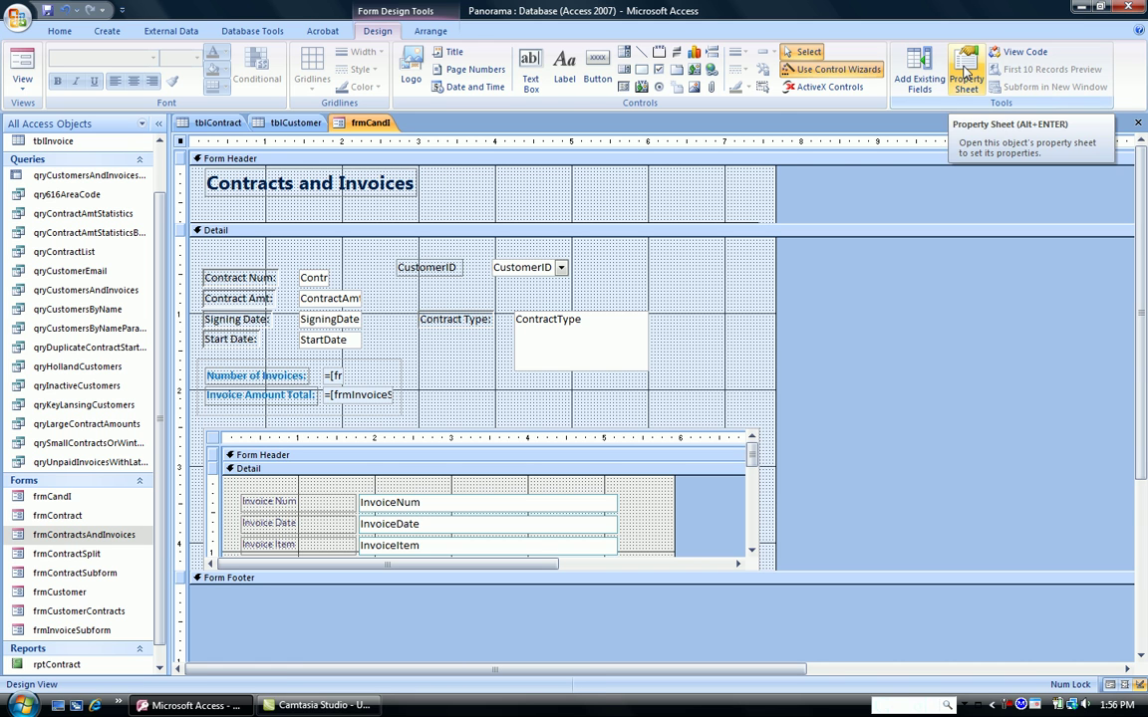
click(966, 72)
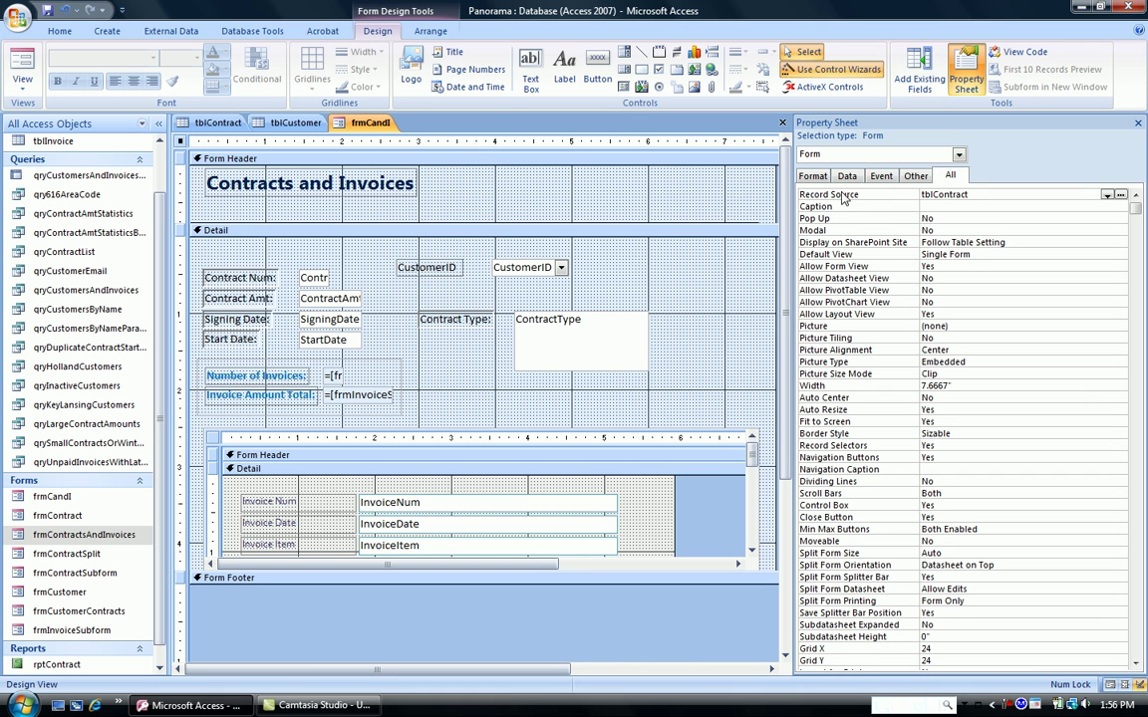
click(1107, 196)
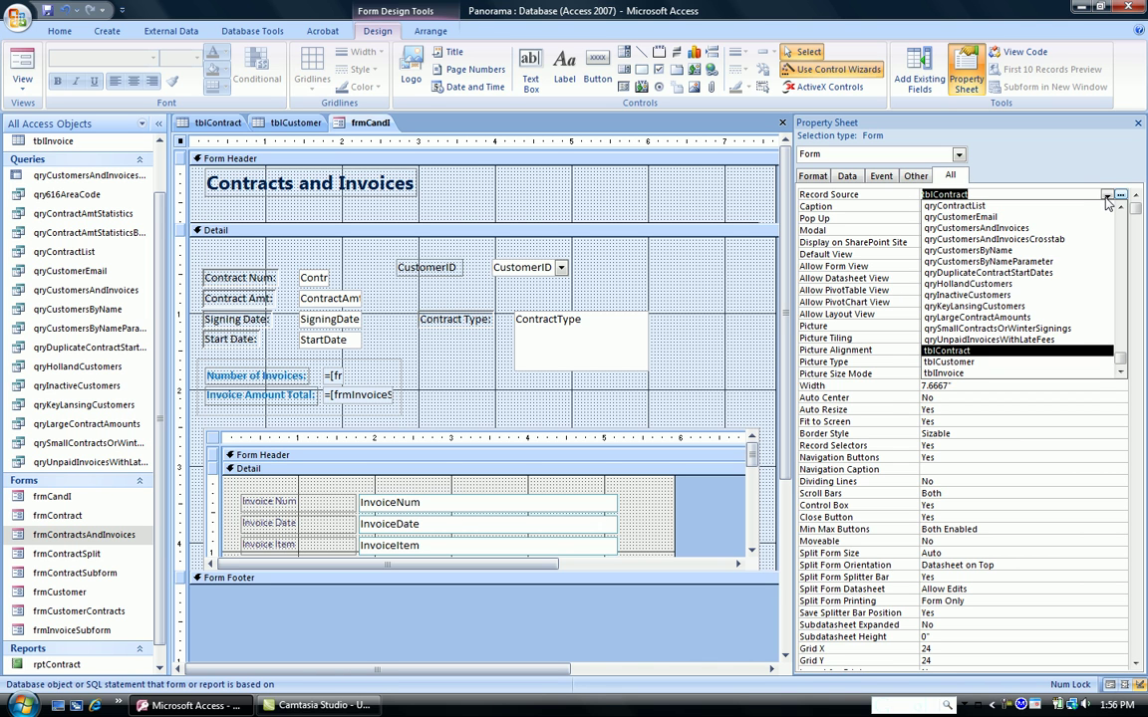
click(961, 350)
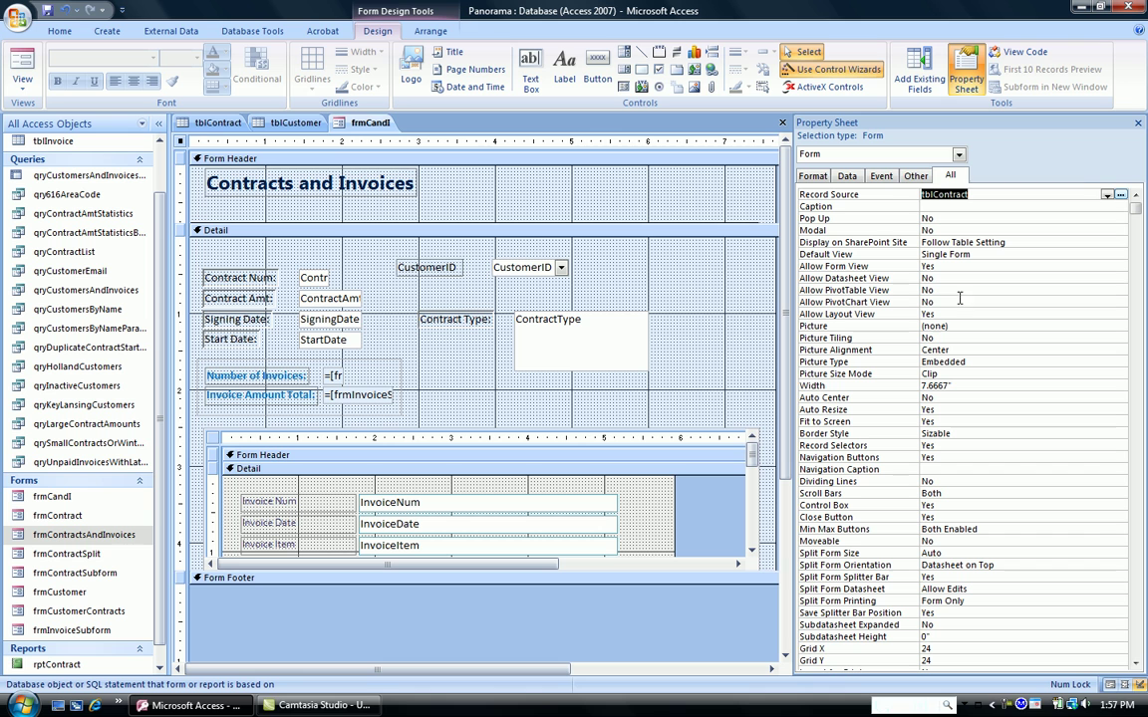
click(1138, 123)
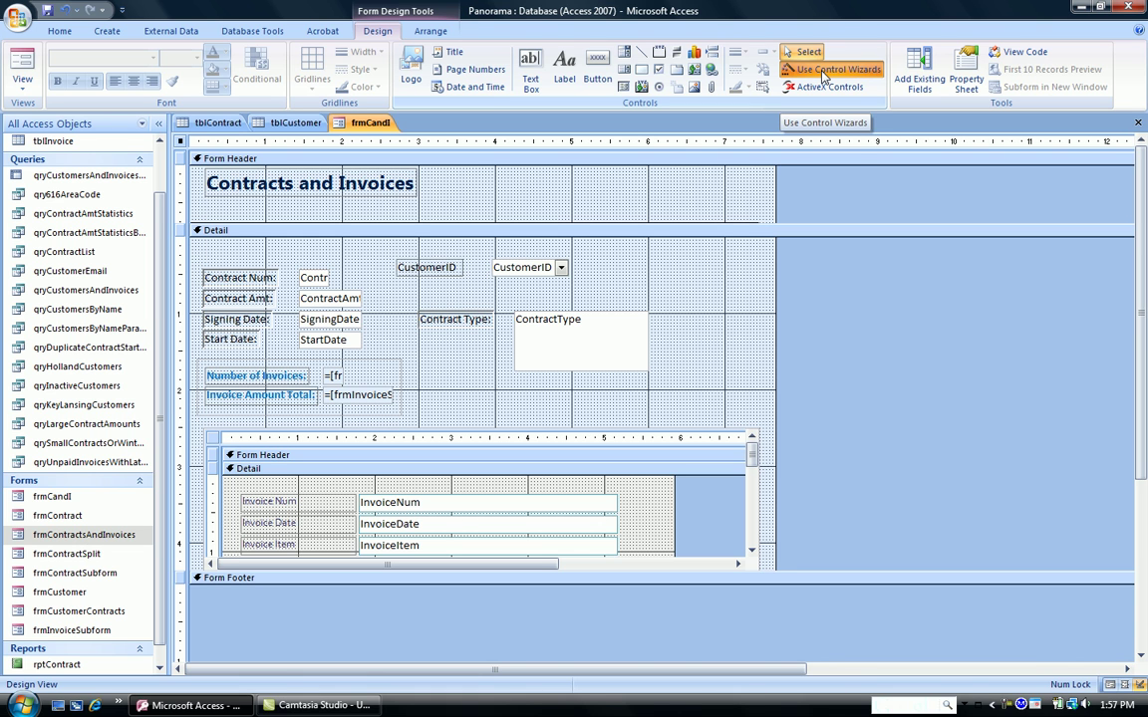
- Insert a combo box in the form header beside the title, set to find a record on the form based on the selected value
click(623, 52)
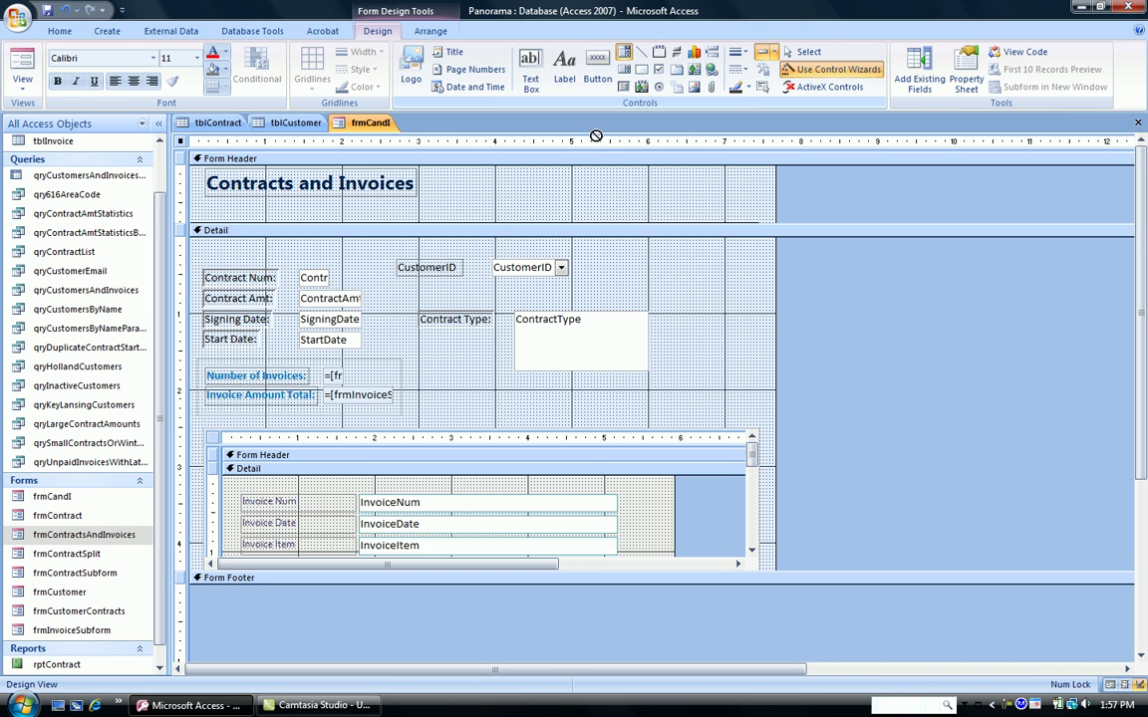
click(561, 184)
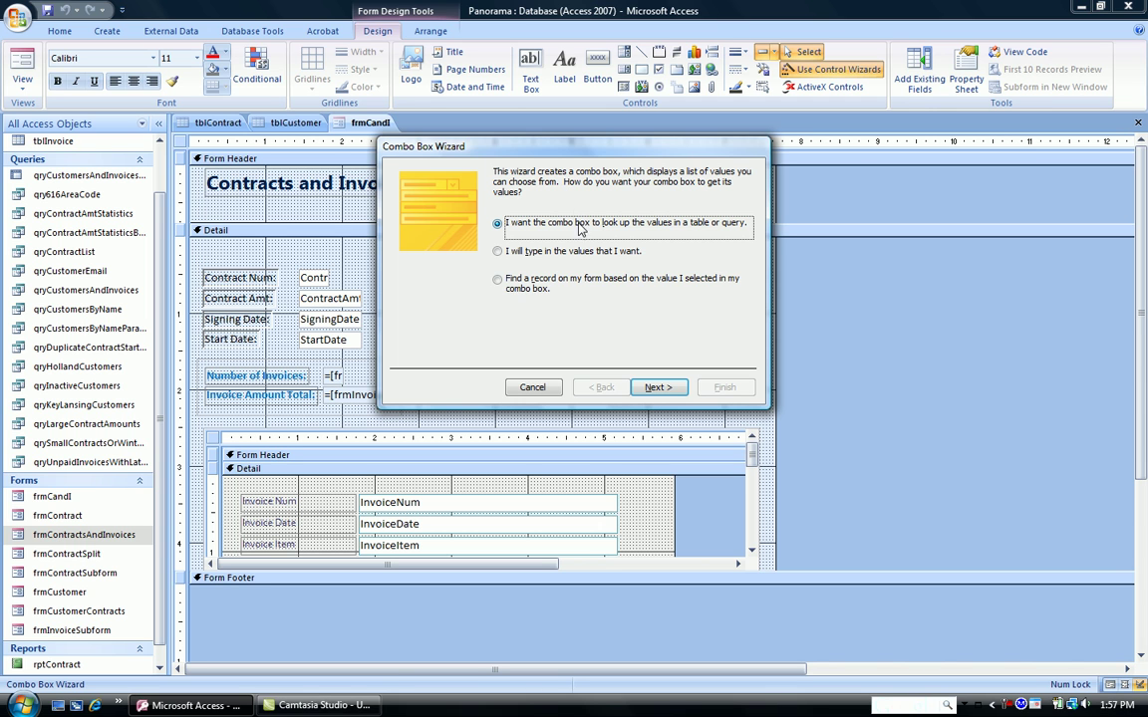
click(498, 282)
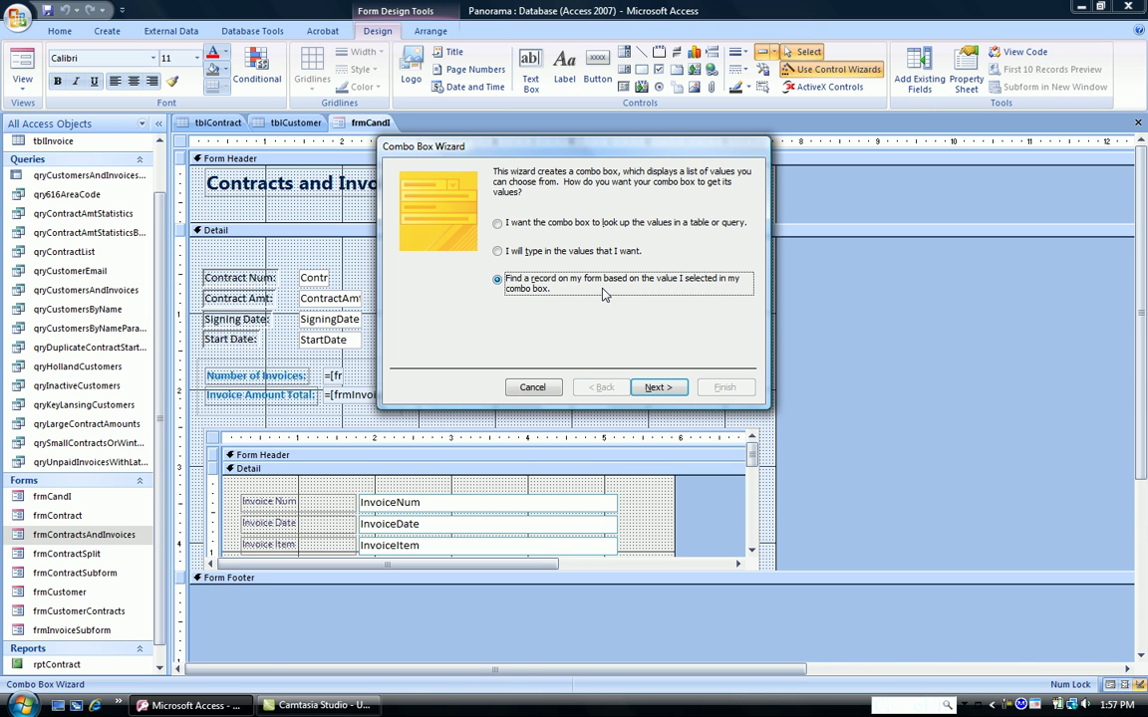
click(659, 387)
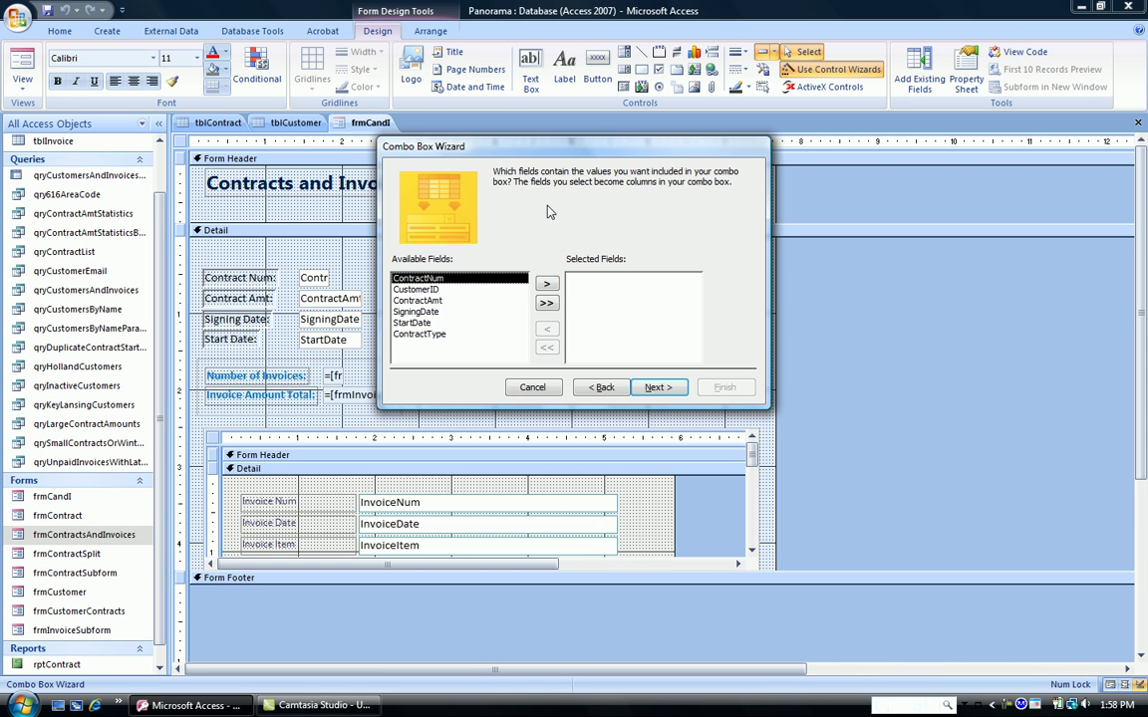
- Include only the ContractNum field in the combo box, look through its values and accept the default column width
click(547, 284)
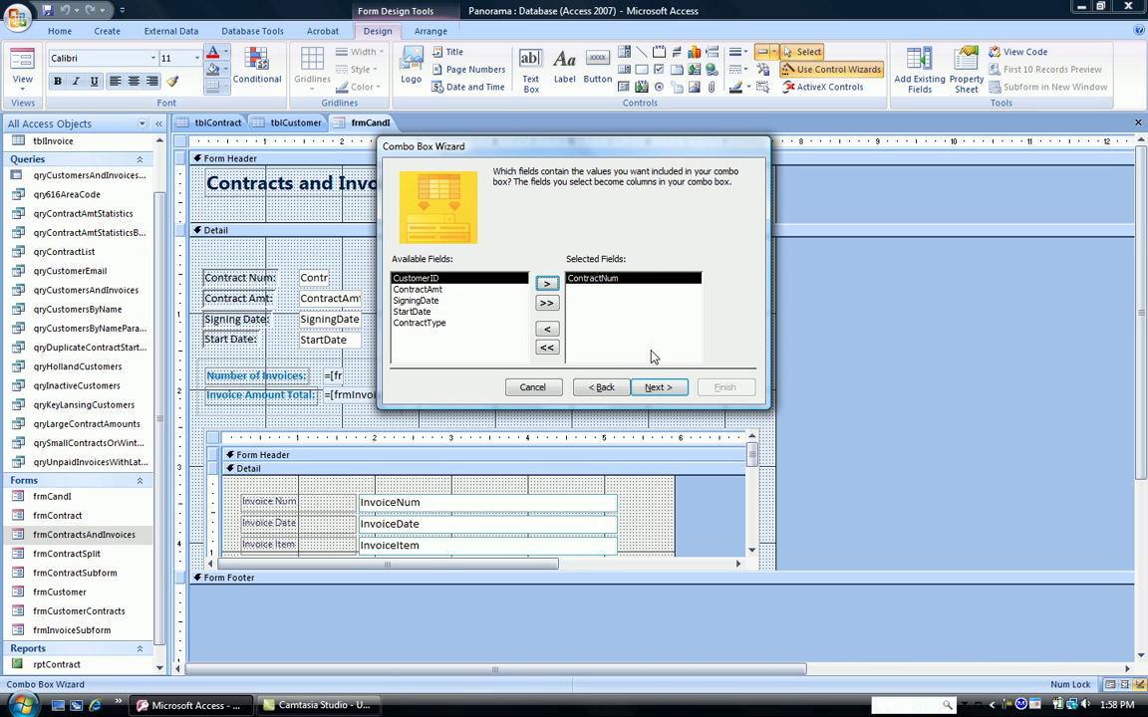
click(649, 390)
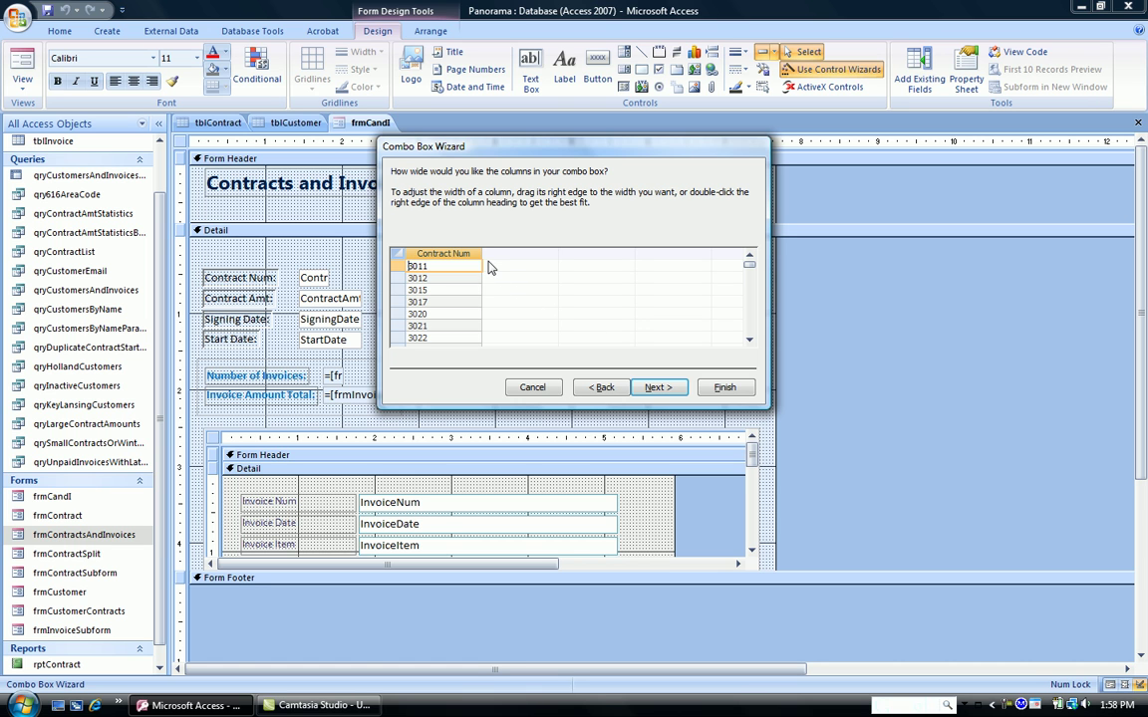
click(749, 341)
click(749, 341)
click(749, 341)
click(749, 340)
click(749, 341)
click(749, 341)
drag(749, 341, 749, 340)
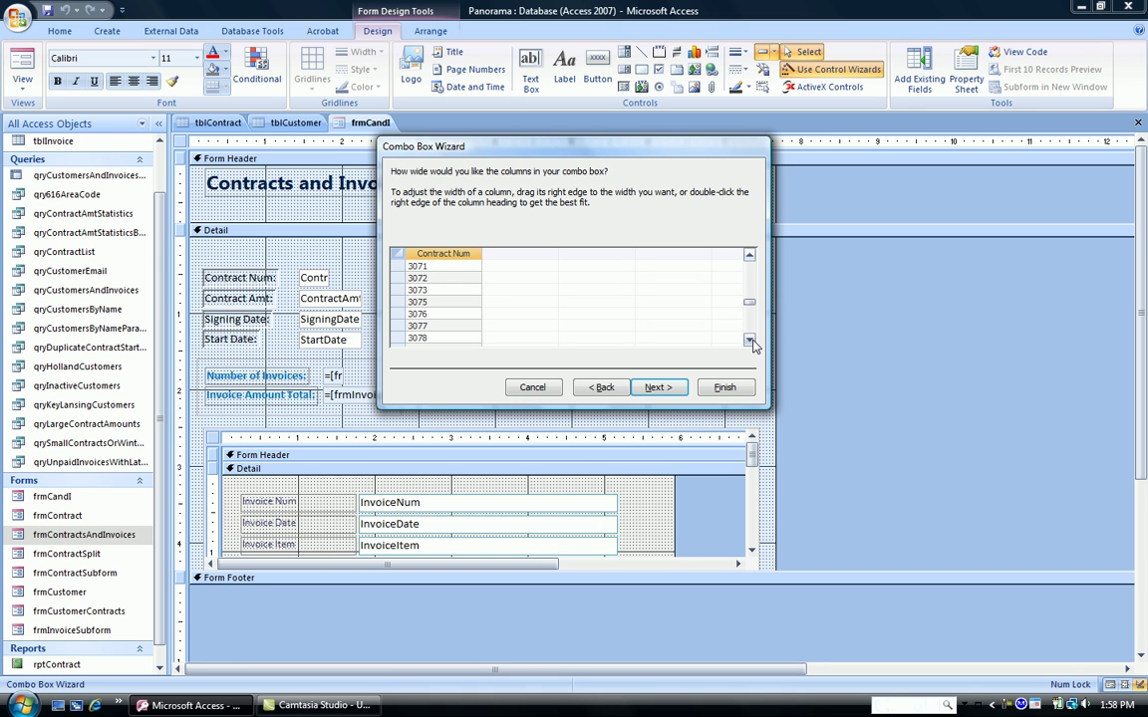
click(658, 388)
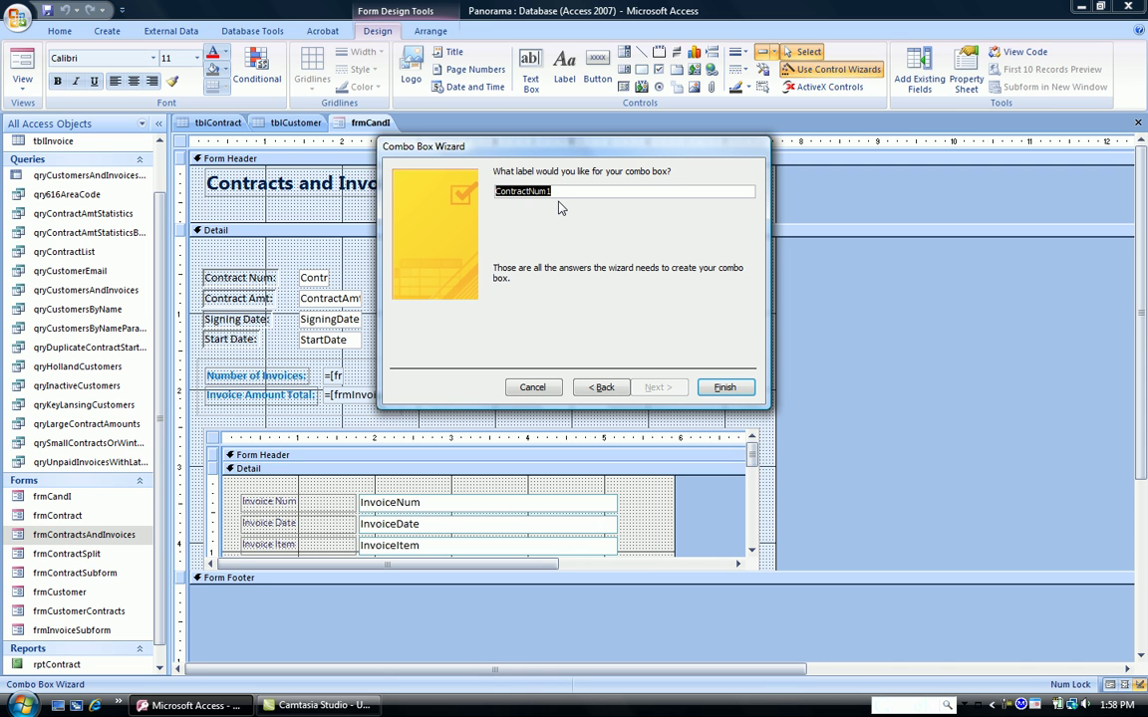
- Label the new combo box "Select Contract", finish the wizard and display the form in Form View
text(Select Contract)
click(721, 388)
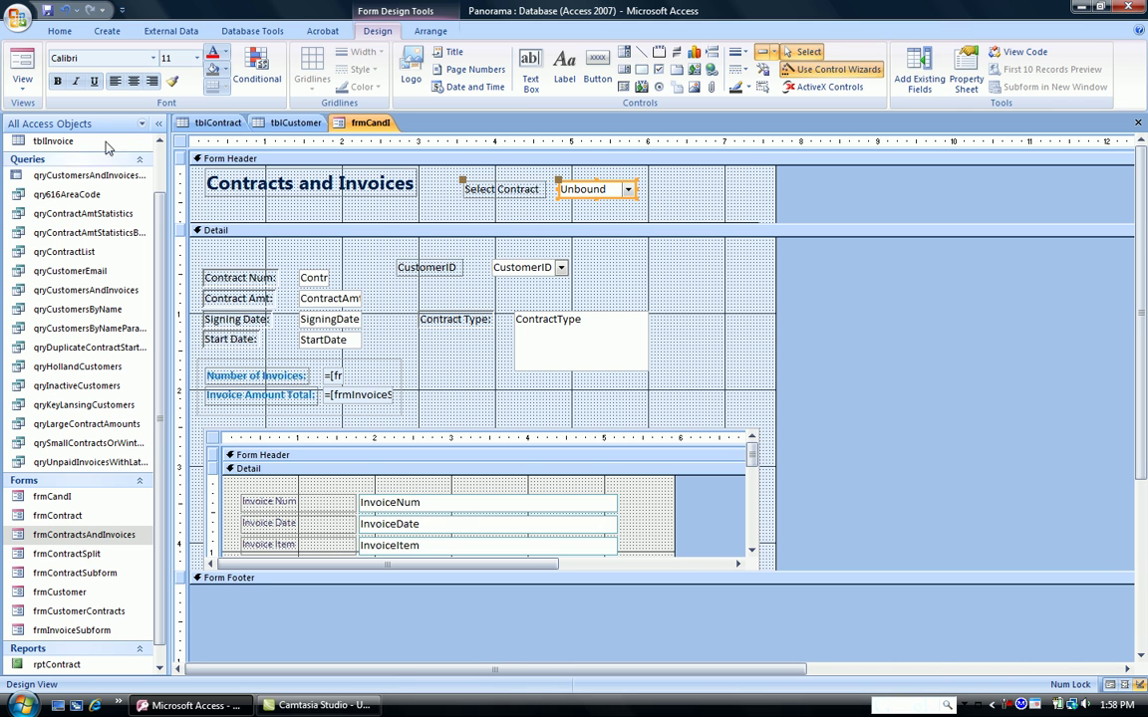
click(21, 60)
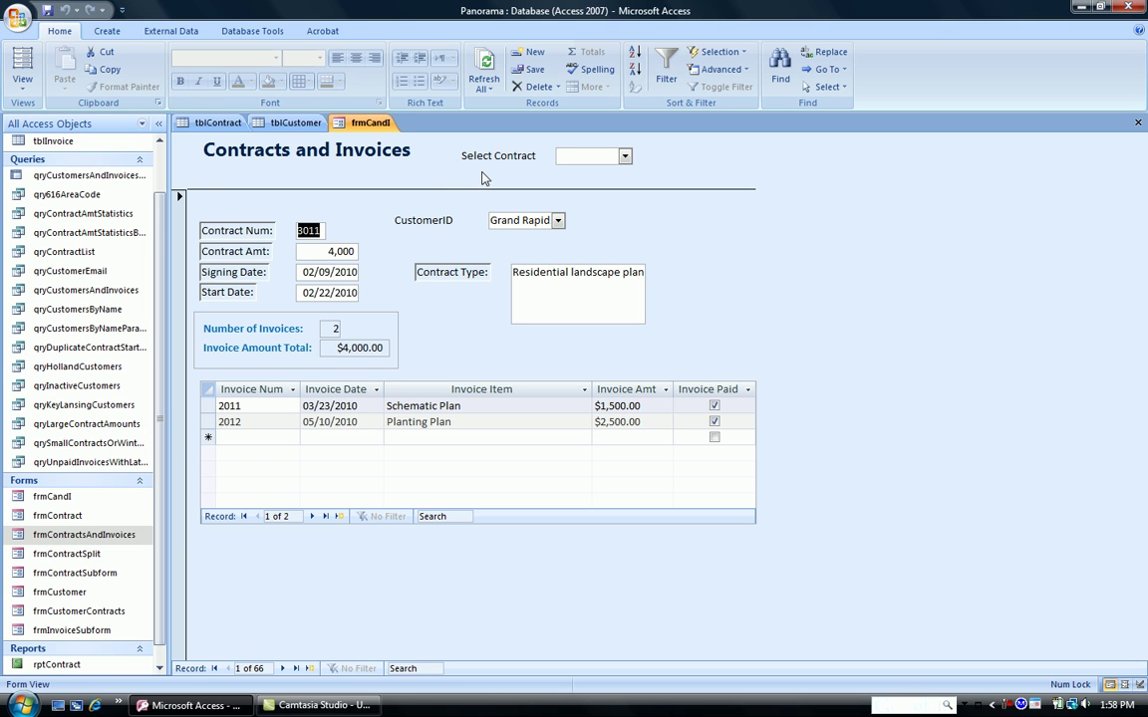
- Test the Select Contract combo box by looking up contract 3099 and contract 3110
click(624, 157)
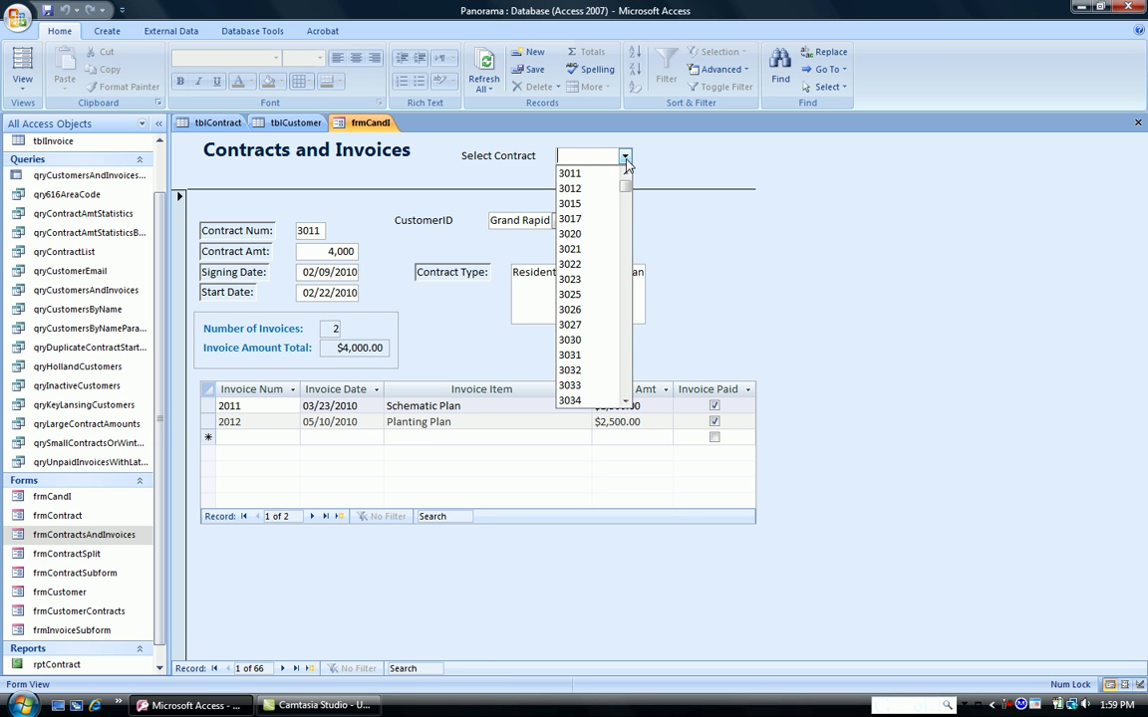
drag(625, 186, 625, 386)
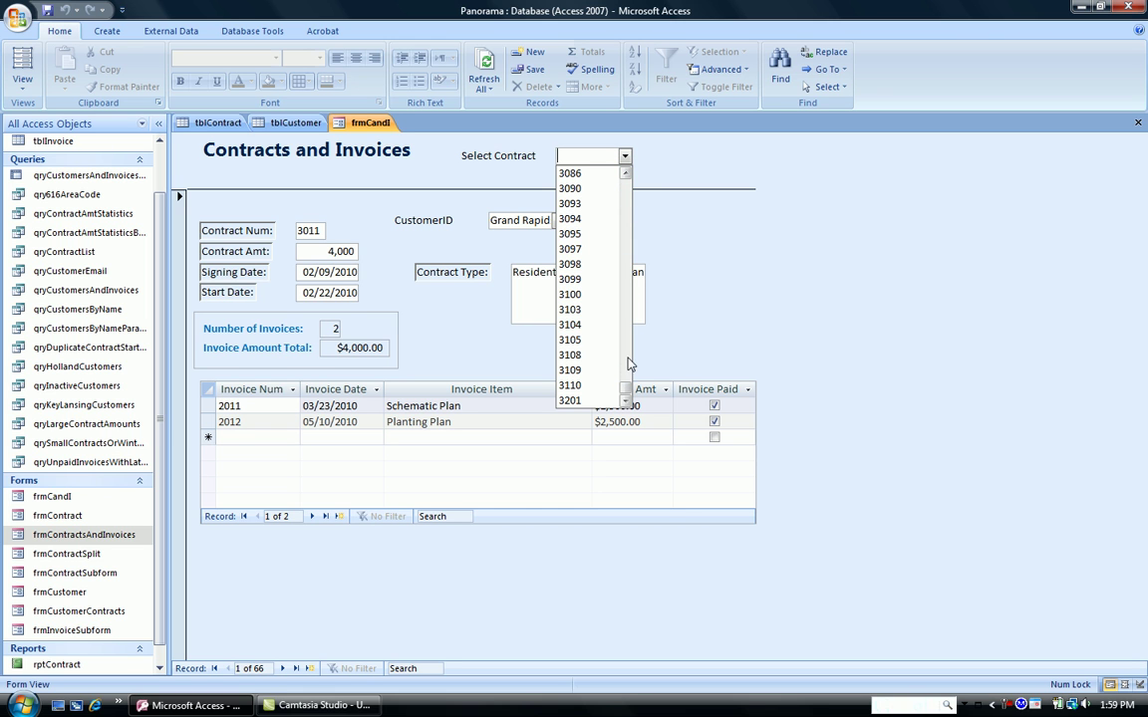
click(587, 280)
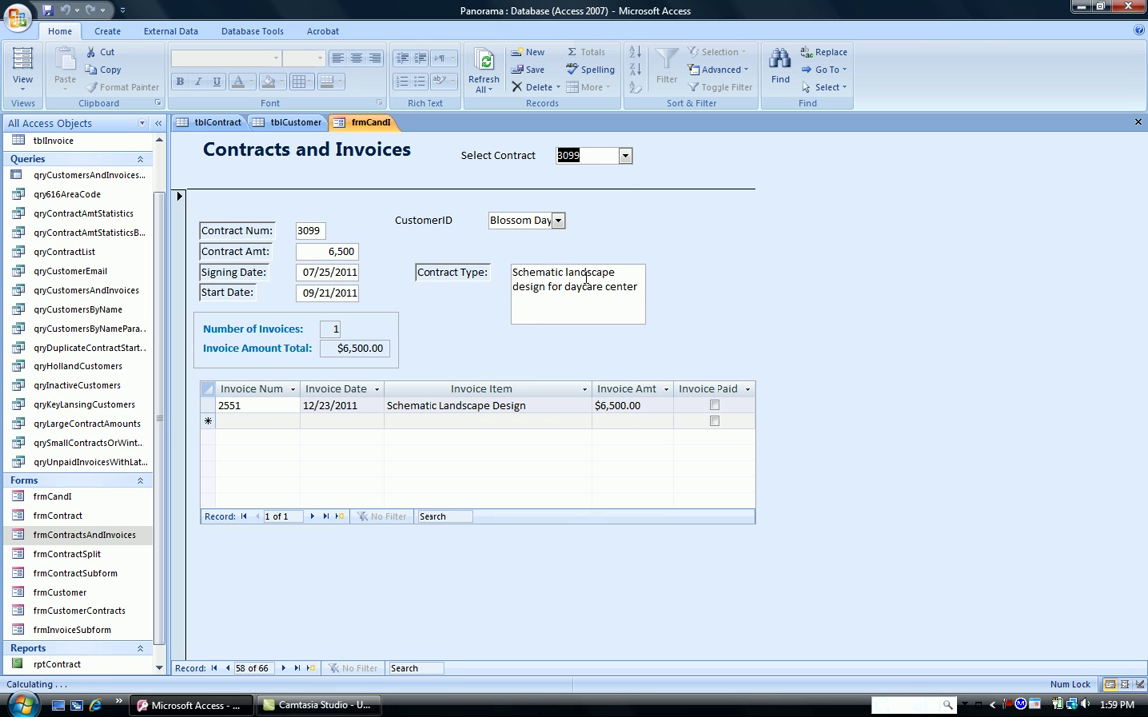
click(624, 158)
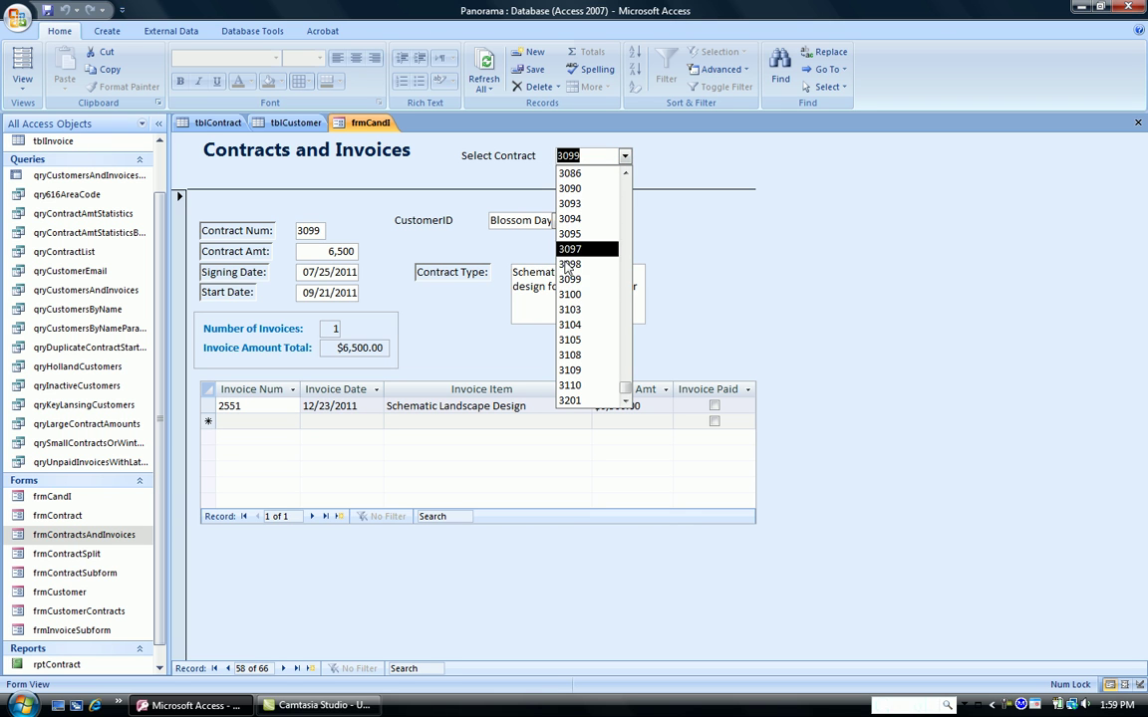
click(571, 386)
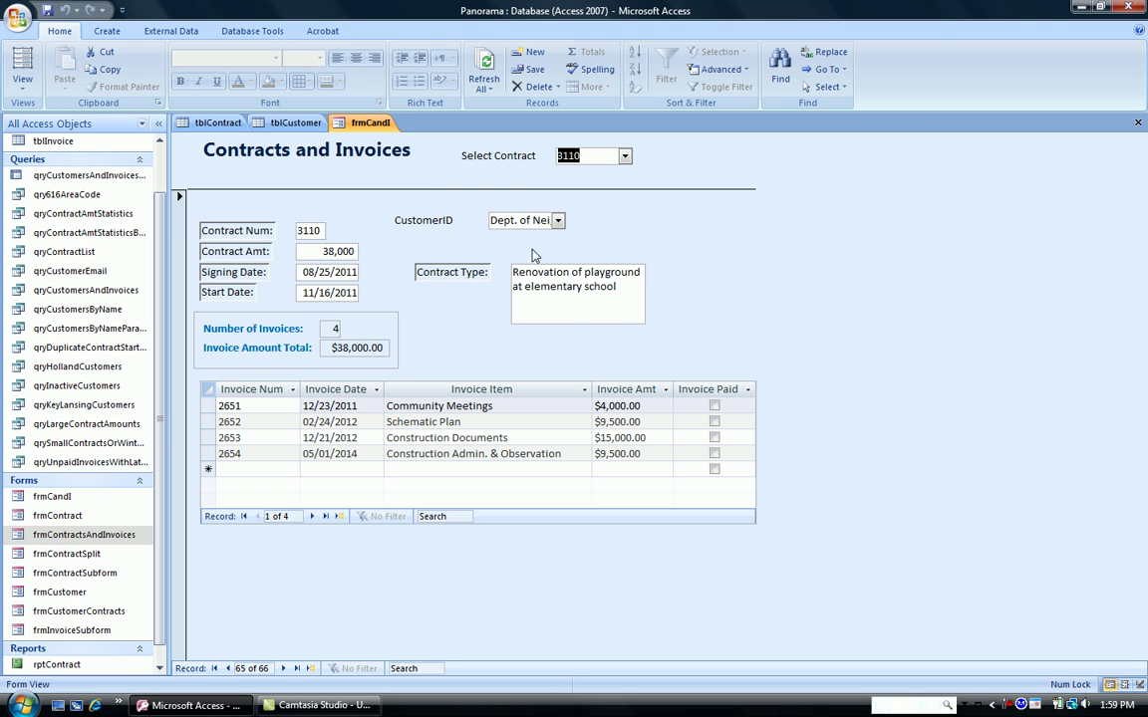
- Open the list of customers in the CustomerID combo box for contract 3110
click(558, 220)
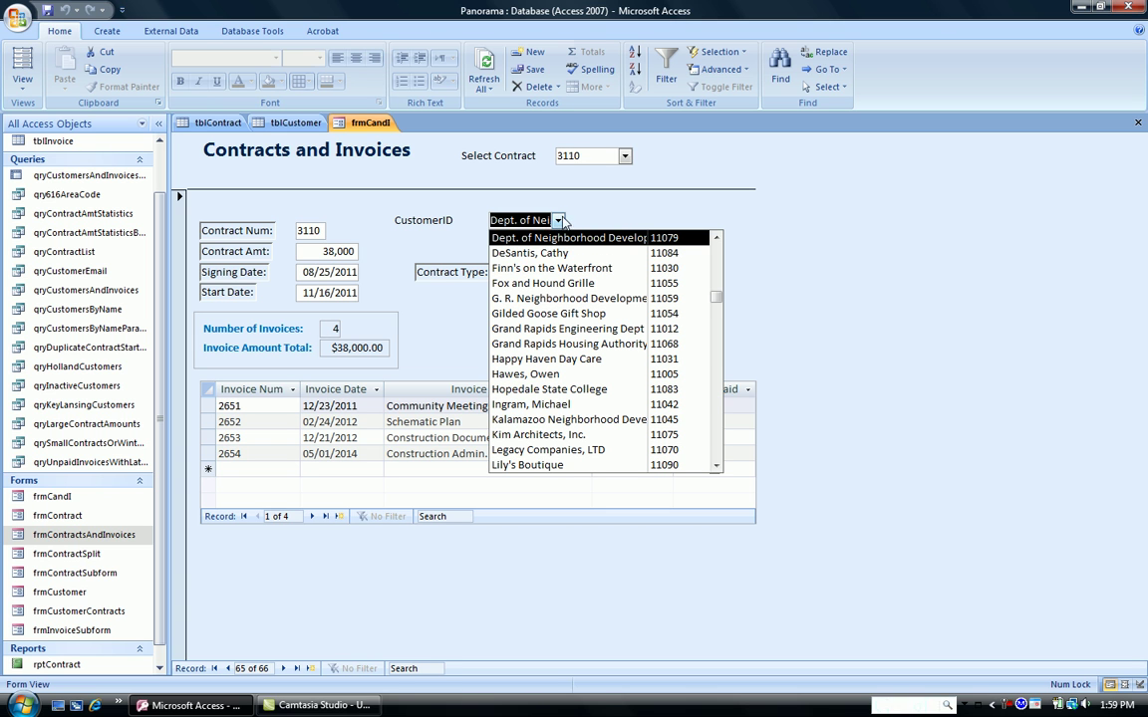